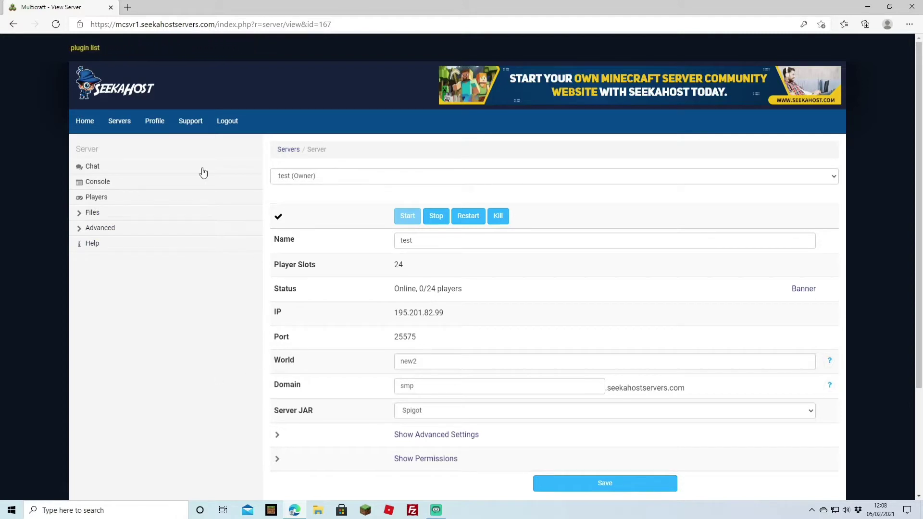
After visiting the support ticket page, open the test server's Users list under Advanced
left_click(190, 124)
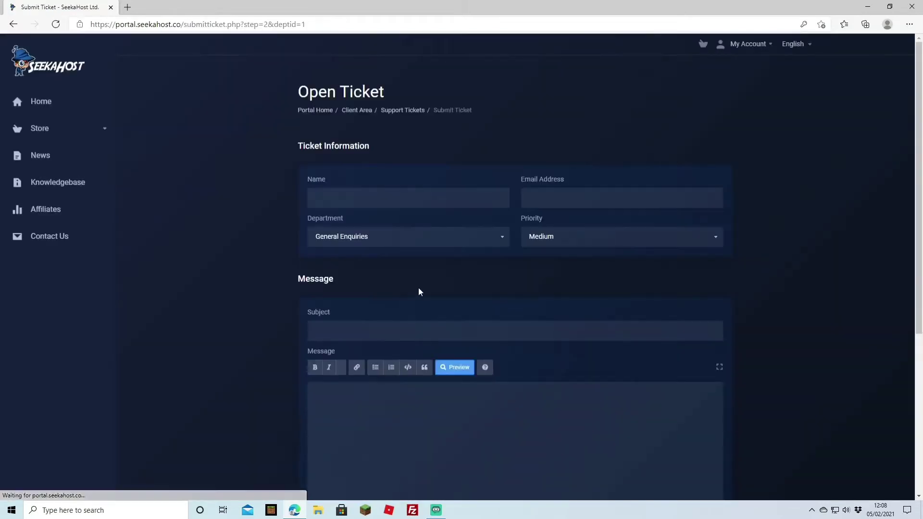
scroll(517, 346, "down", 1)
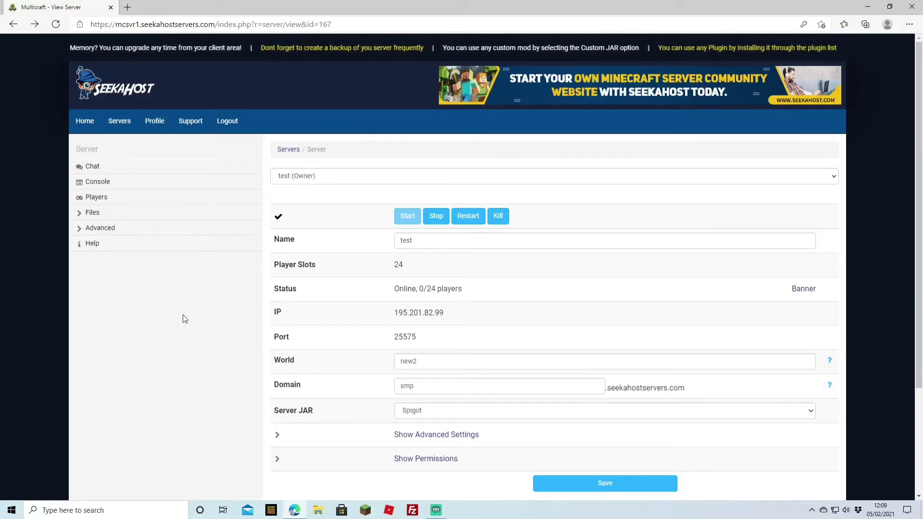
left_click(107, 230)
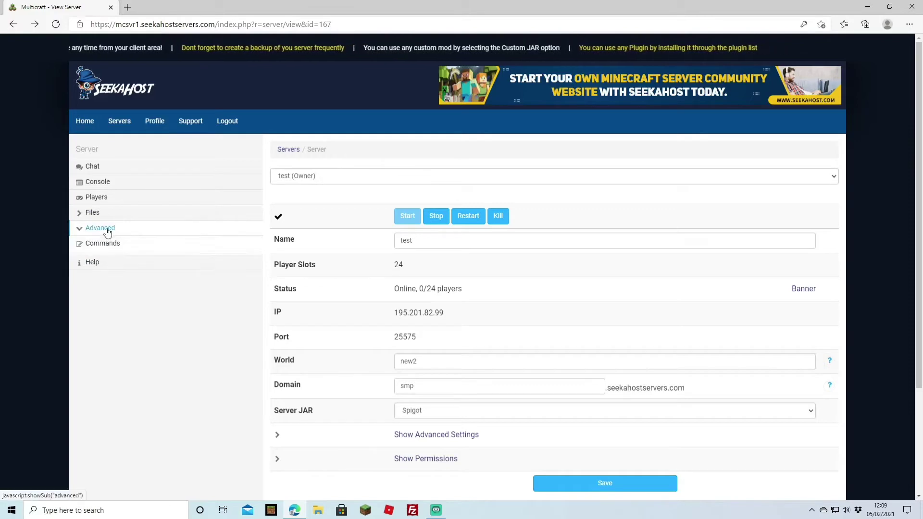
left_click(95, 275)
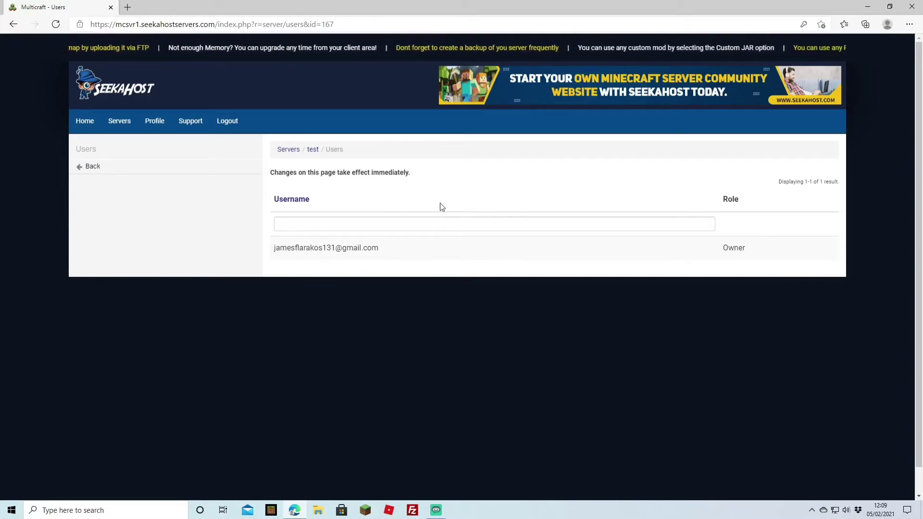
Search the server's users by username for 'testone'
left_click(437, 224)
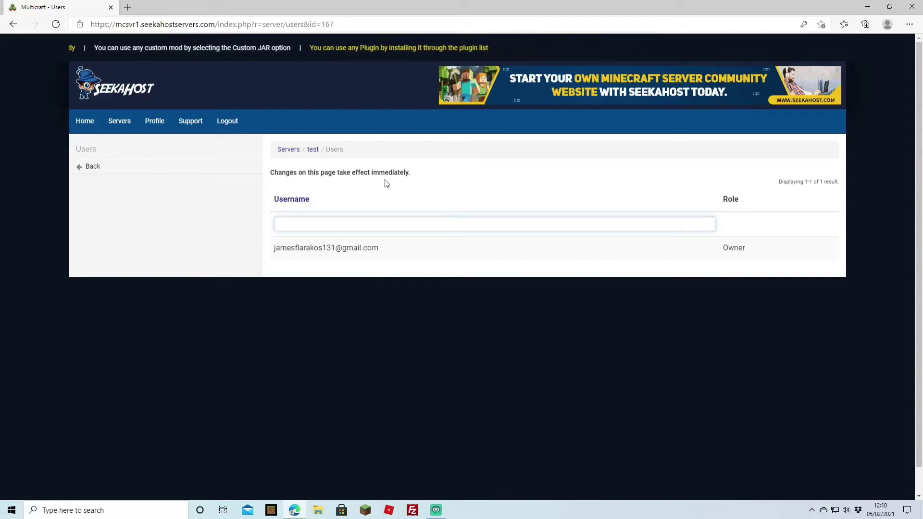
type("test")
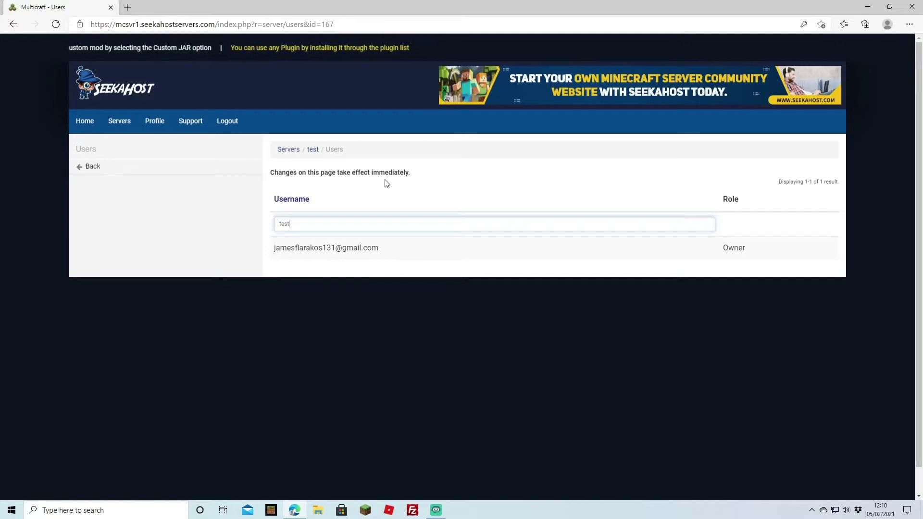
type("one")
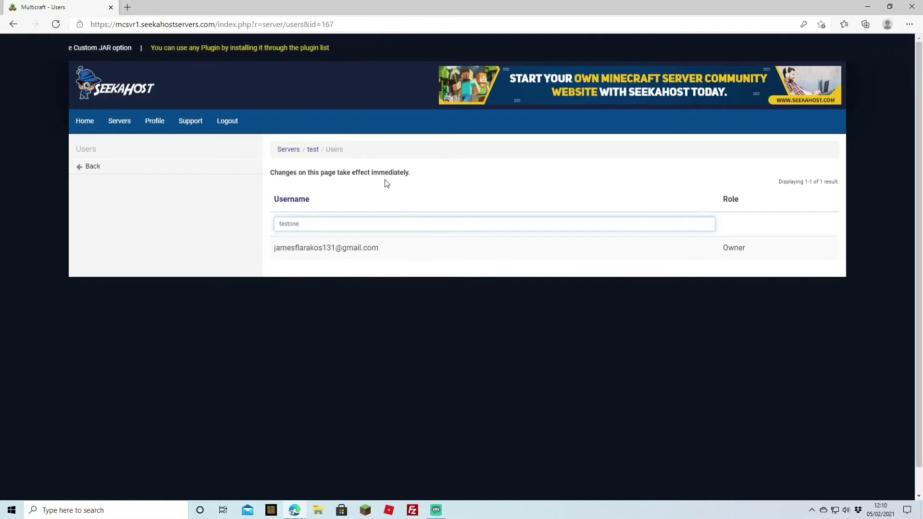
key("Return")
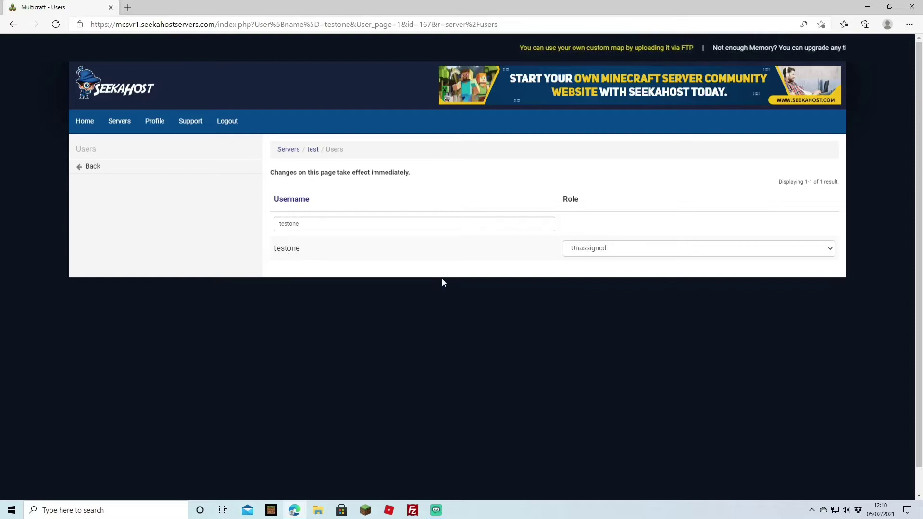
Set testone's Role to Administrator and refresh the filtered user list
left_click(829, 251)
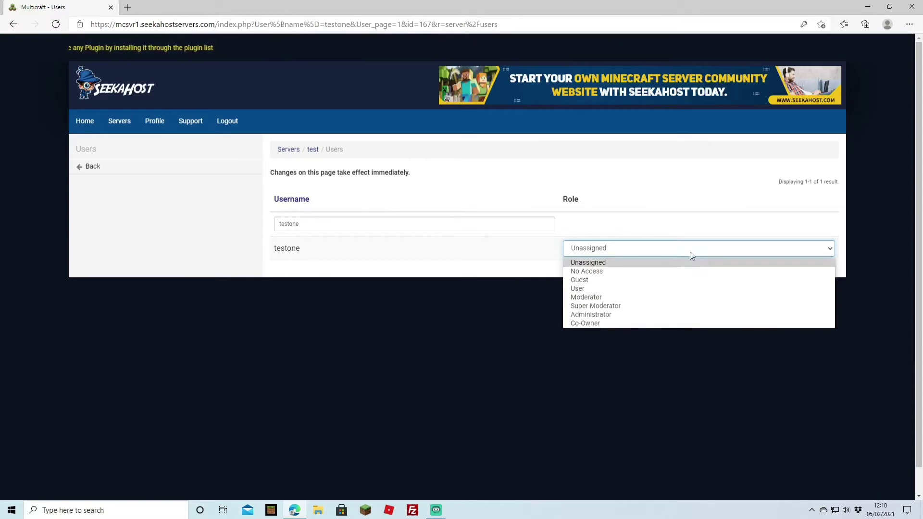
left_click(591, 314)
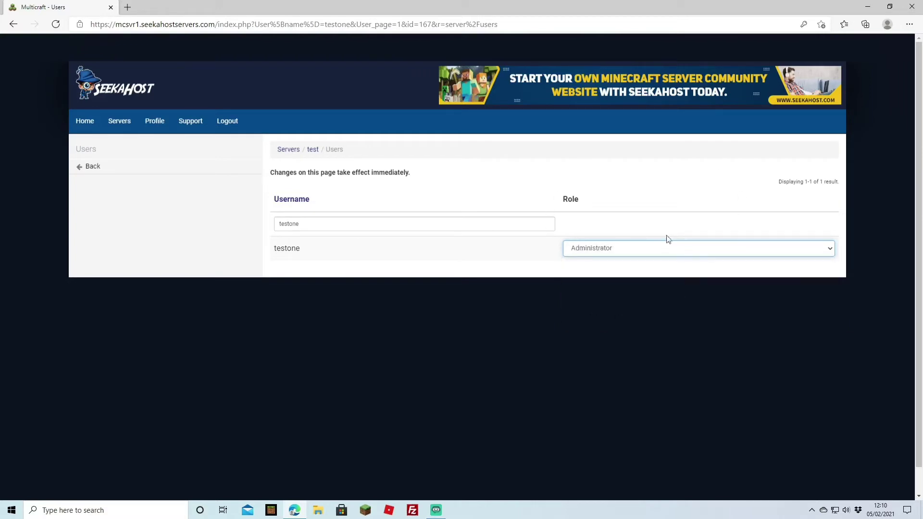
left_click(396, 225)
key("Return")
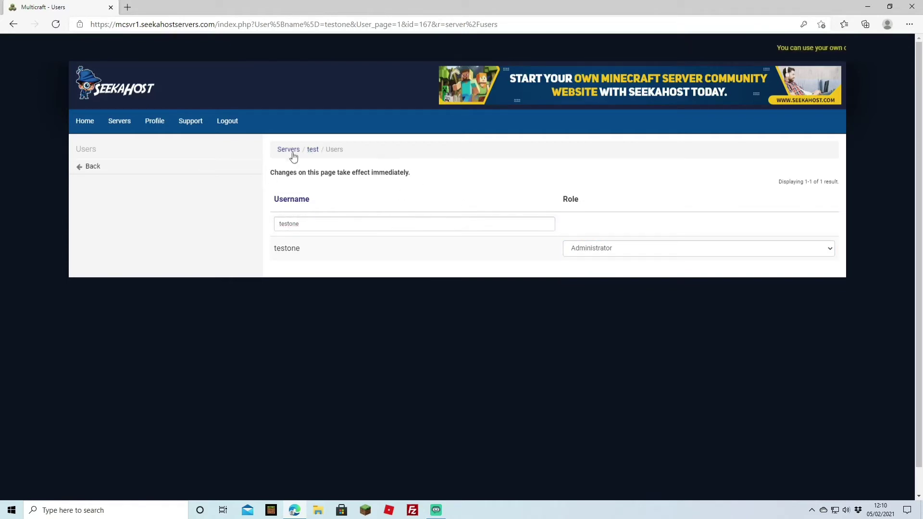
Log out and sign in as testone with Allow IP changes unticked
left_click(228, 123)
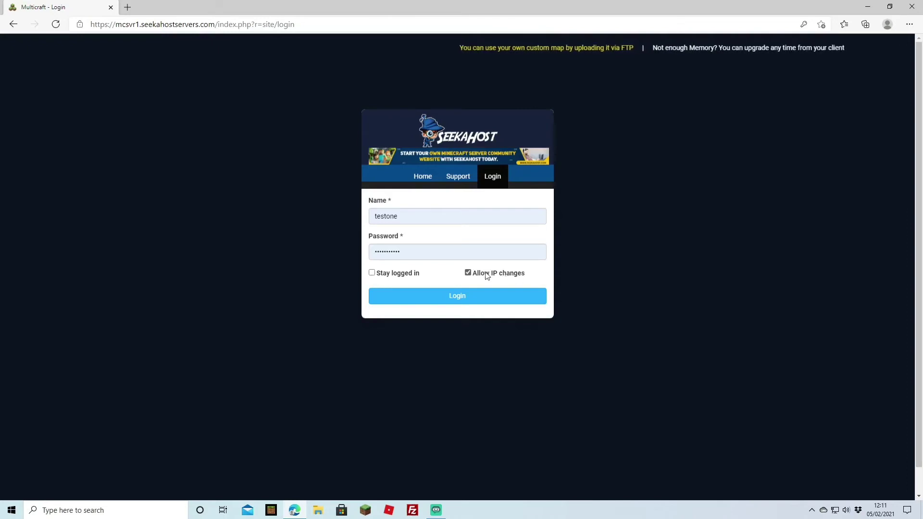
left_click(468, 273)
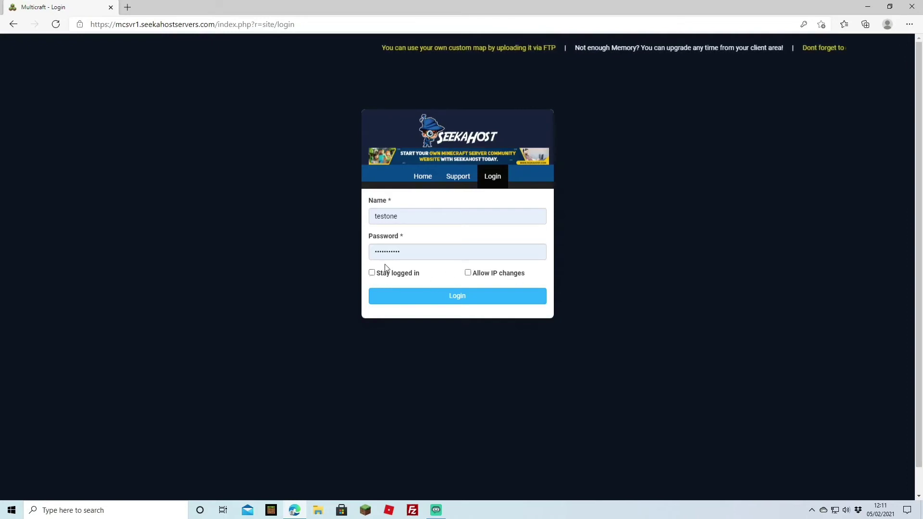
left_click(457, 301)
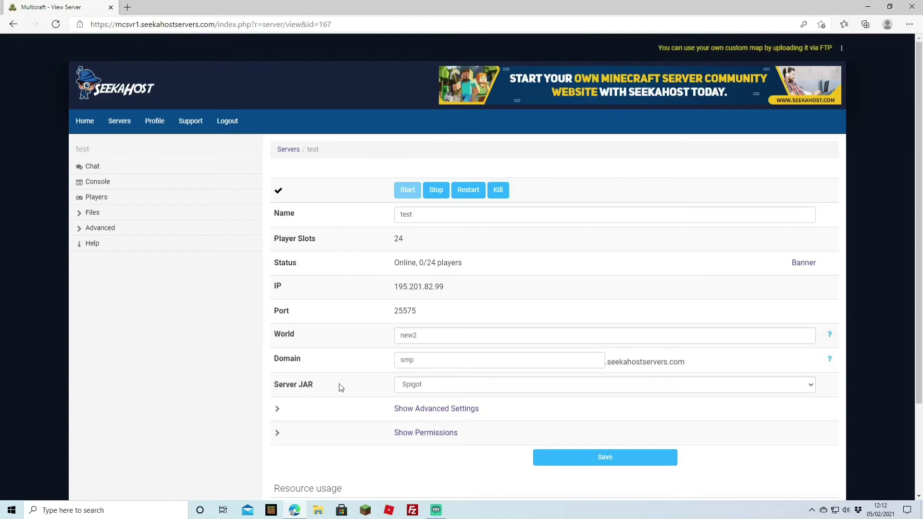
scroll(577, 360, "down", 2)
scroll(606, 344, "up", 2)
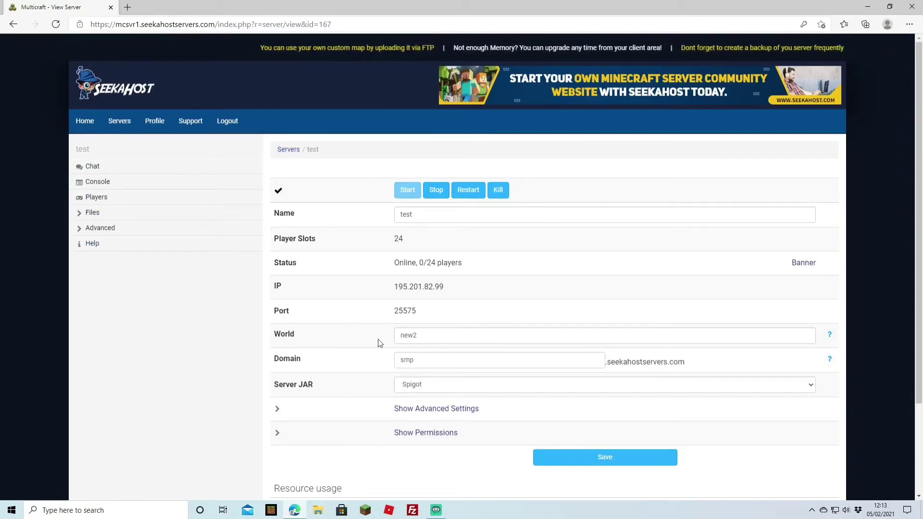
As testone, go to Files > Config Files and open config.yml
left_click(136, 218)
left_click(112, 231)
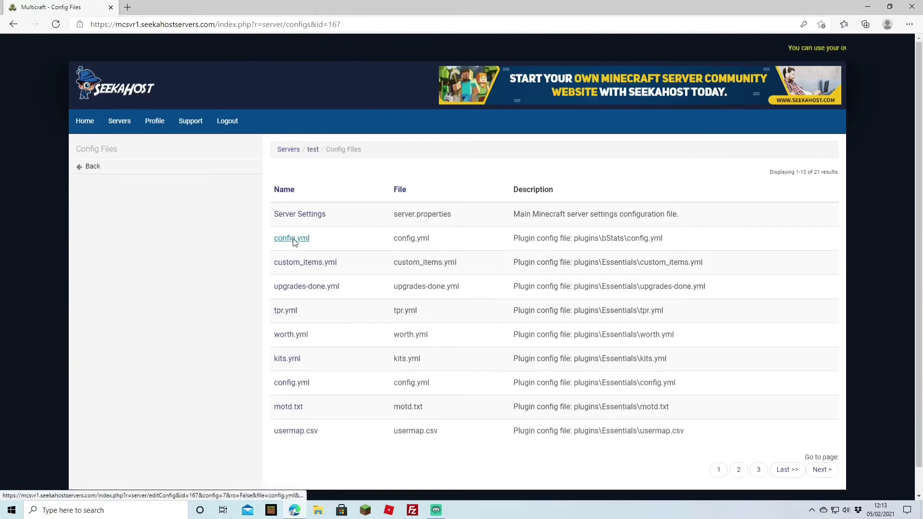
left_click(292, 240)
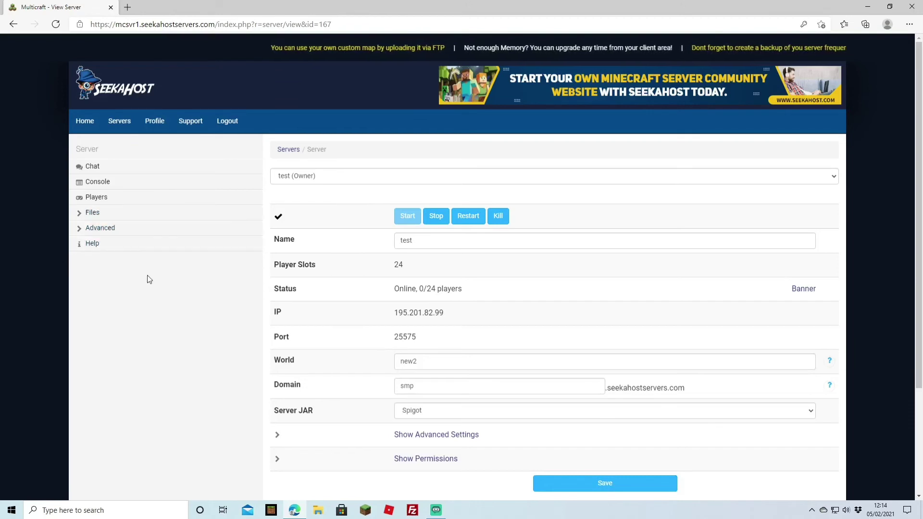
Reopen Advanced > Users, change testone's Role to No Access, and refresh the list
left_click(112, 233)
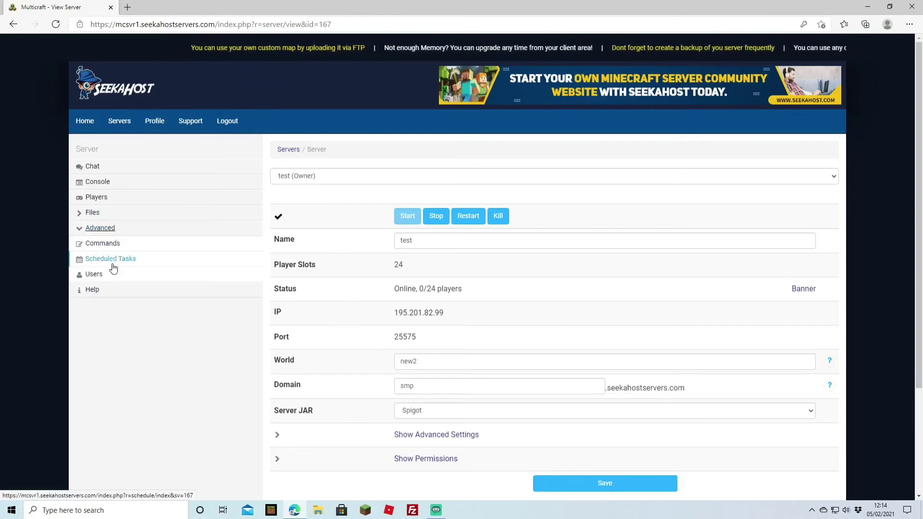
left_click(93, 275)
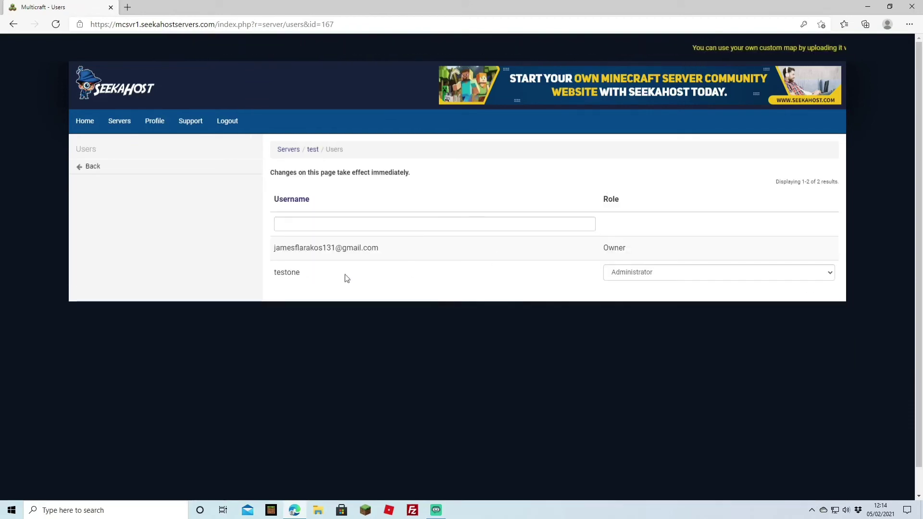
left_click(831, 276)
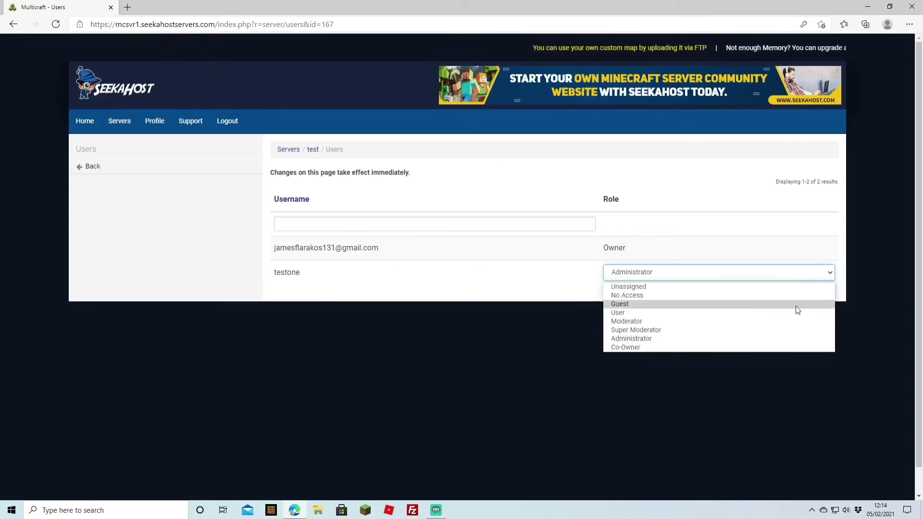
left_click(638, 296)
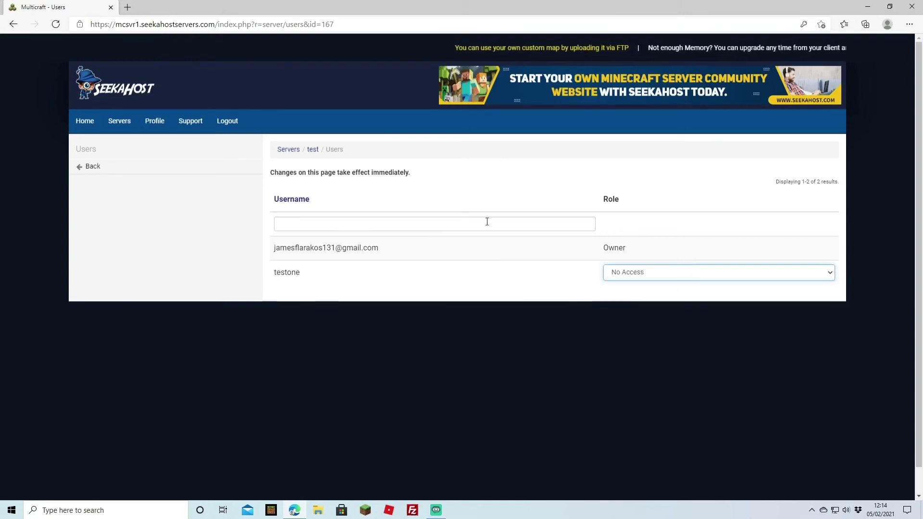
left_click(348, 223)
key("Return")
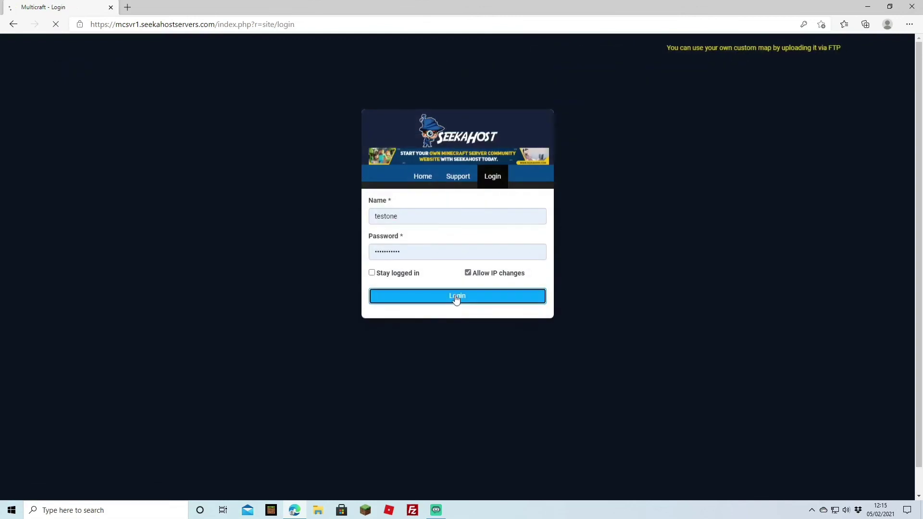
Log out of the testone session from the top navigation bar
left_click(452, 298)
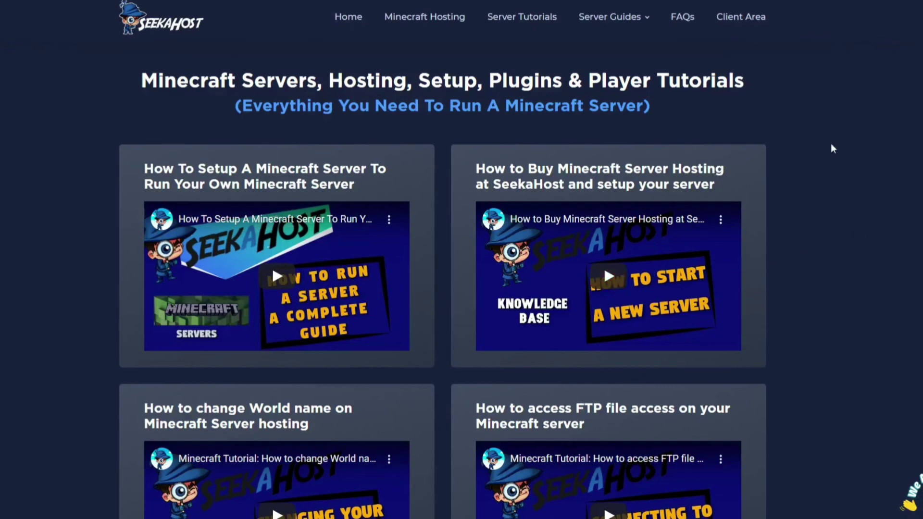
Go to SeekaHost's Server Tutorials page to browse the video cards
left_click(522, 17)
scroll(869, 296, "down", 1)
scroll(869, 297, "down", 2)
scroll(869, 296, "down", 1)
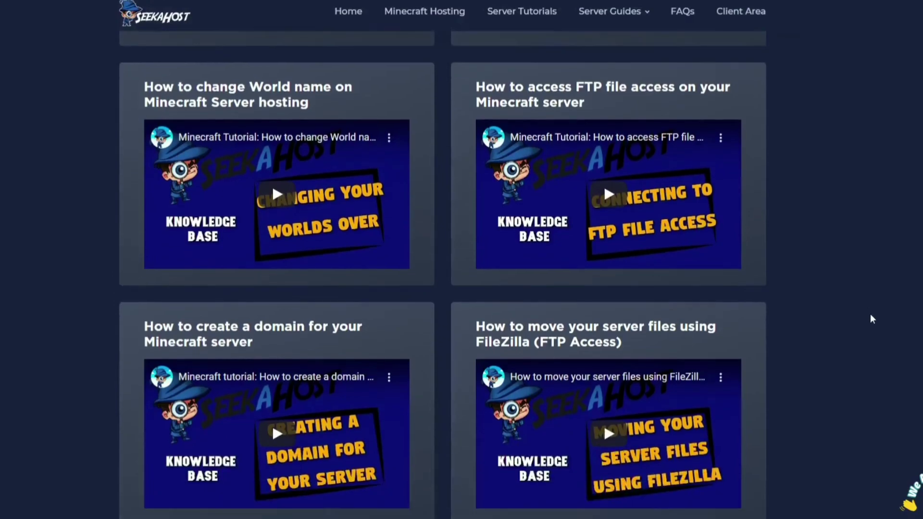
scroll(870, 314, "down", 3)
scroll(872, 323, "down", 2)
scroll(872, 322, "down", 2)
scroll(872, 323, "down", 3)
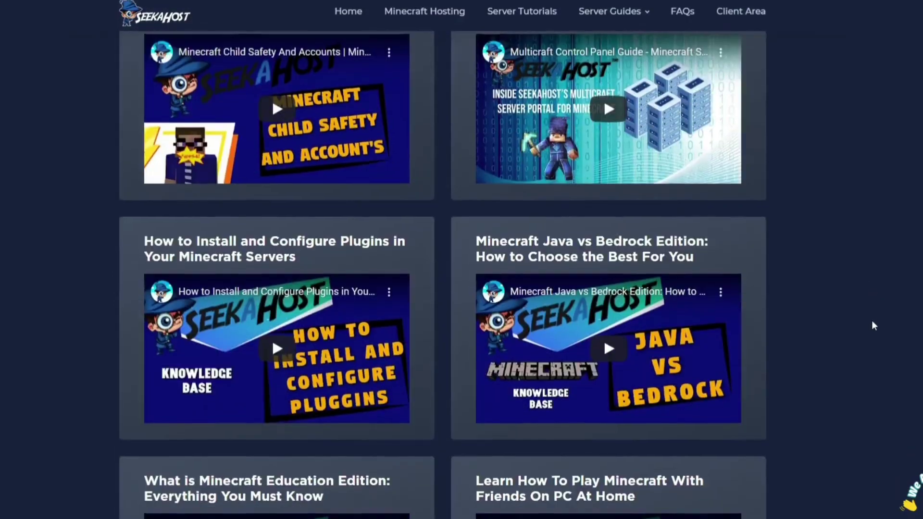
scroll(873, 326, "down", 1)
scroll(873, 326, "down", 4)
scroll(873, 327, "down", 1)
scroll(873, 327, "down", 2)
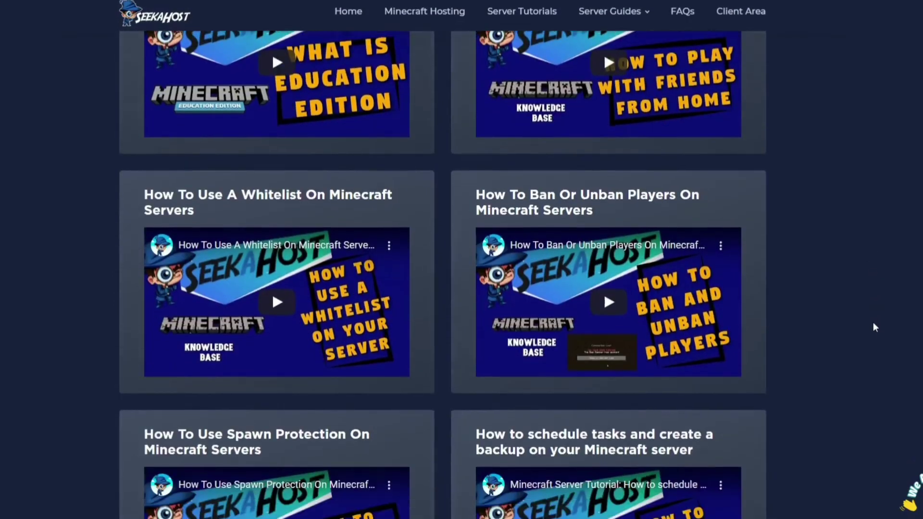
scroll(874, 328, "down", 1)
scroll(873, 324, "down", 2)
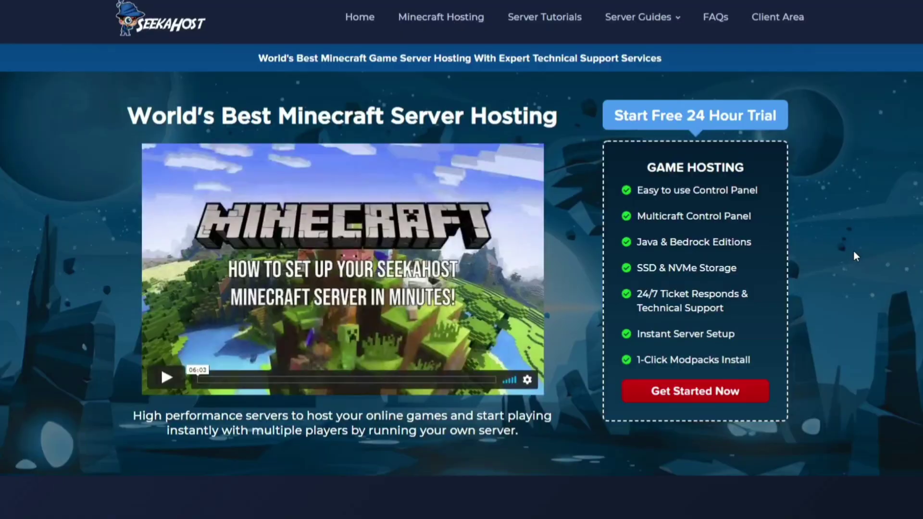